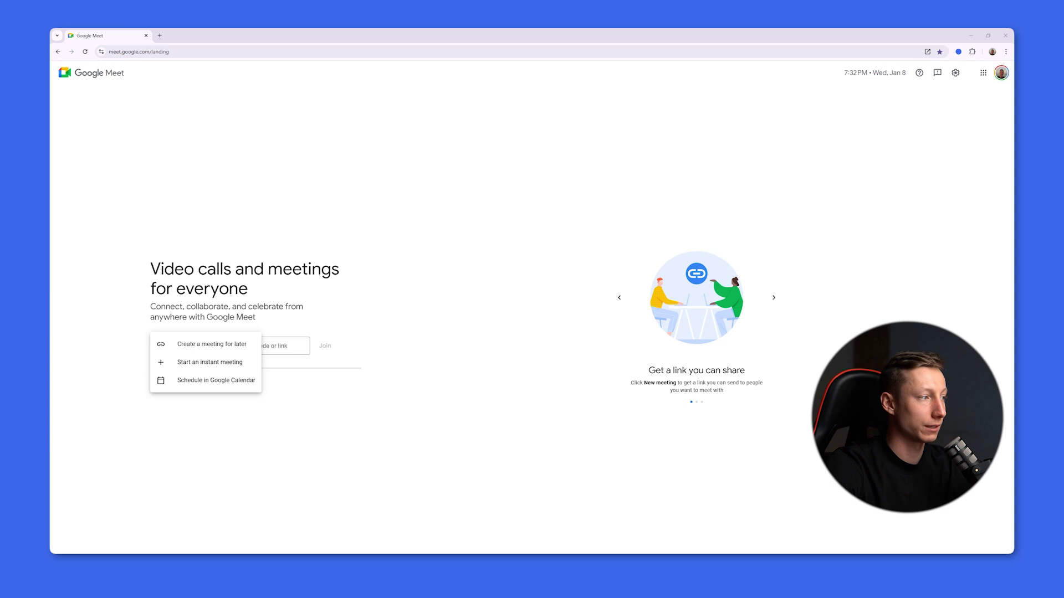
# Create a meeting for later, copy its link, and load that link's pre-join page.
pyautogui.click(212, 344)
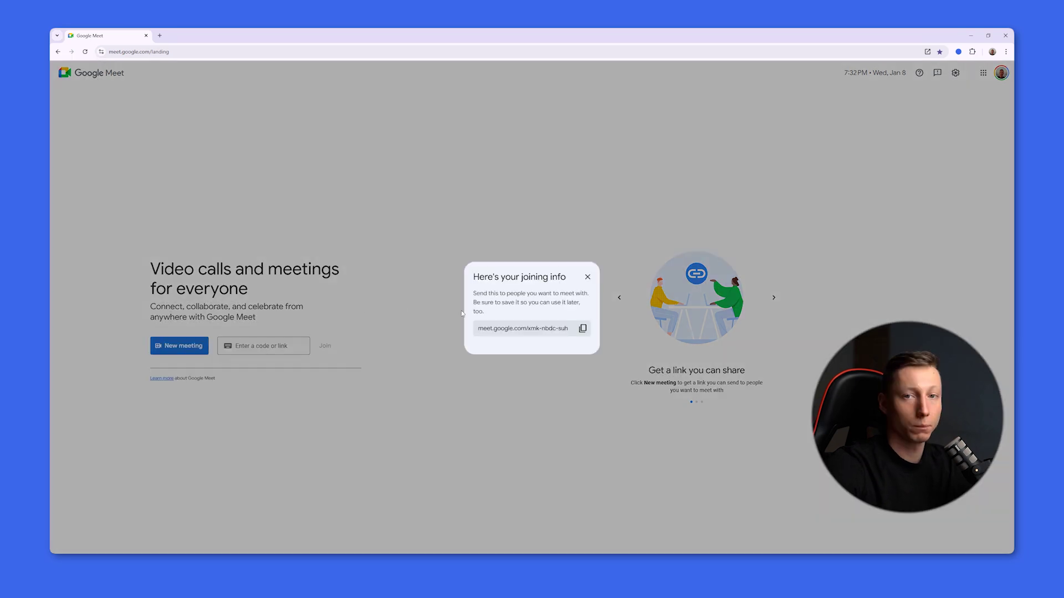
pyautogui.click(582, 329)
pyautogui.click(185, 51)
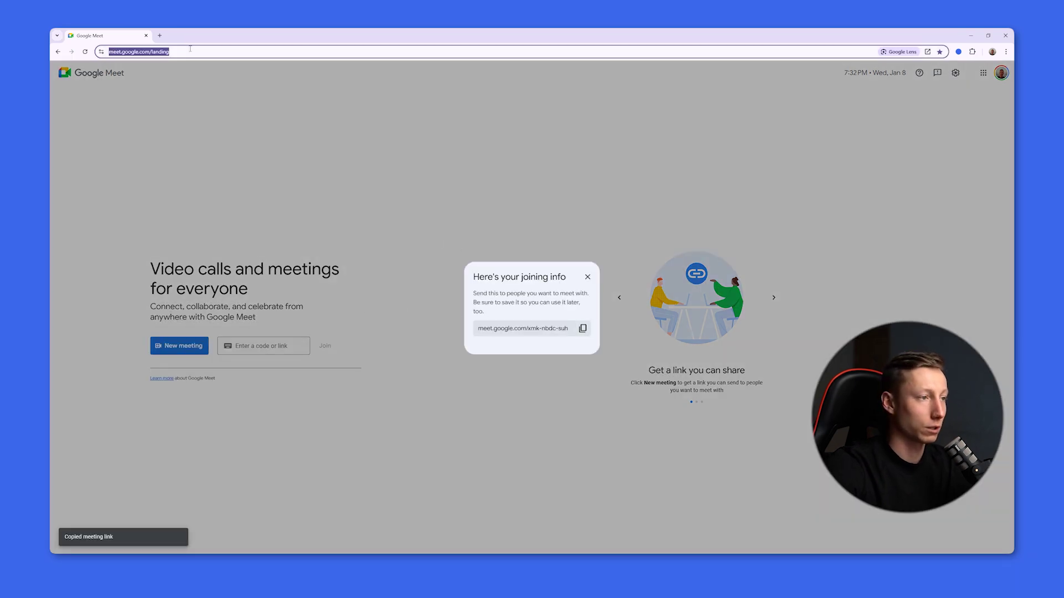
pyautogui.hotkey('ctrl', 'v')
pyautogui.press('Return')
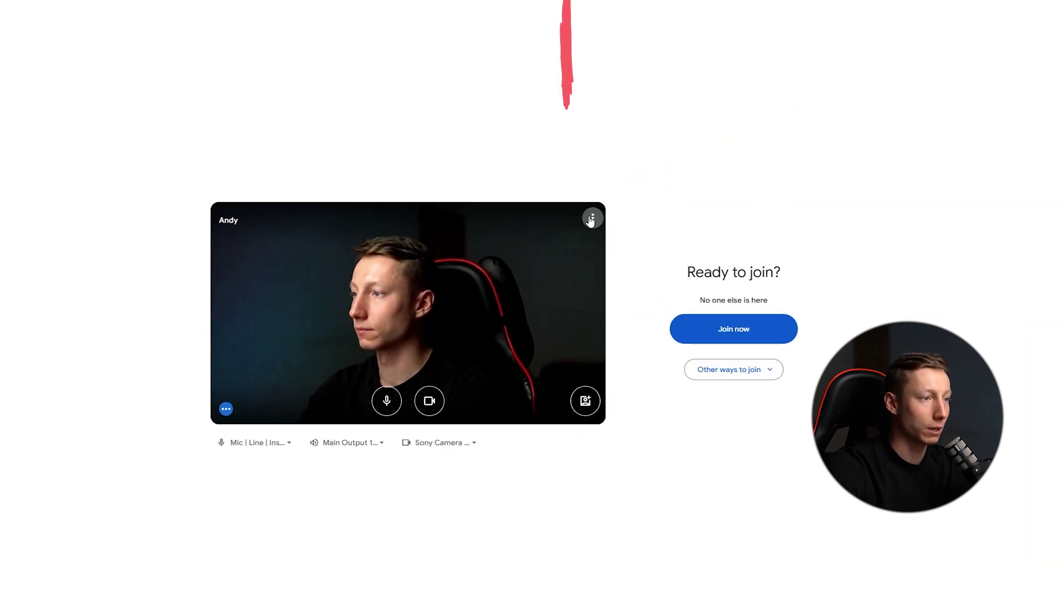
# Apply the background blur effect in the camera preview, then join the meeting.
pyautogui.click(591, 220)
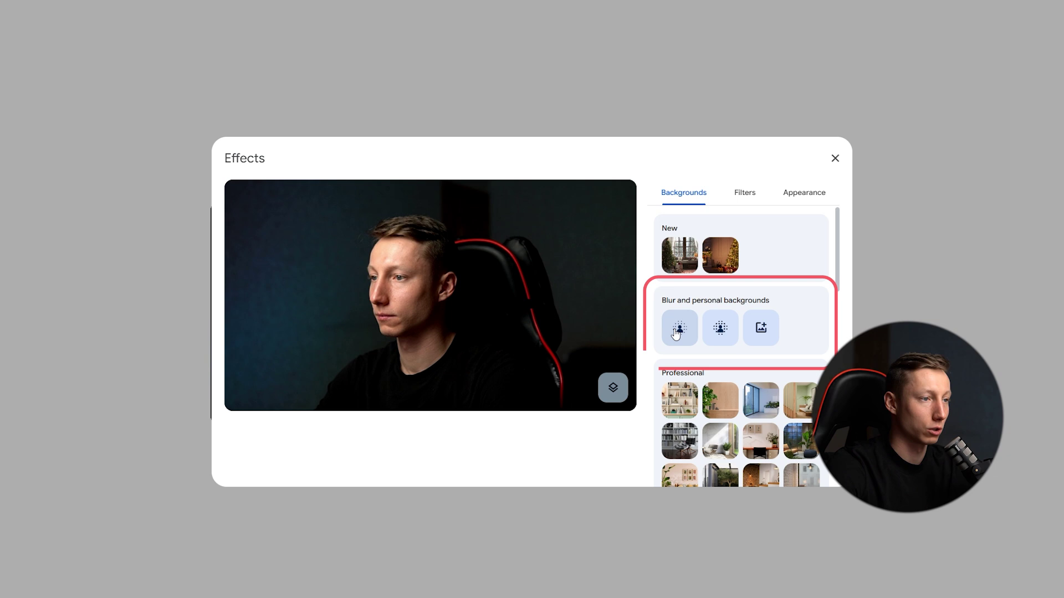
pyautogui.click(681, 329)
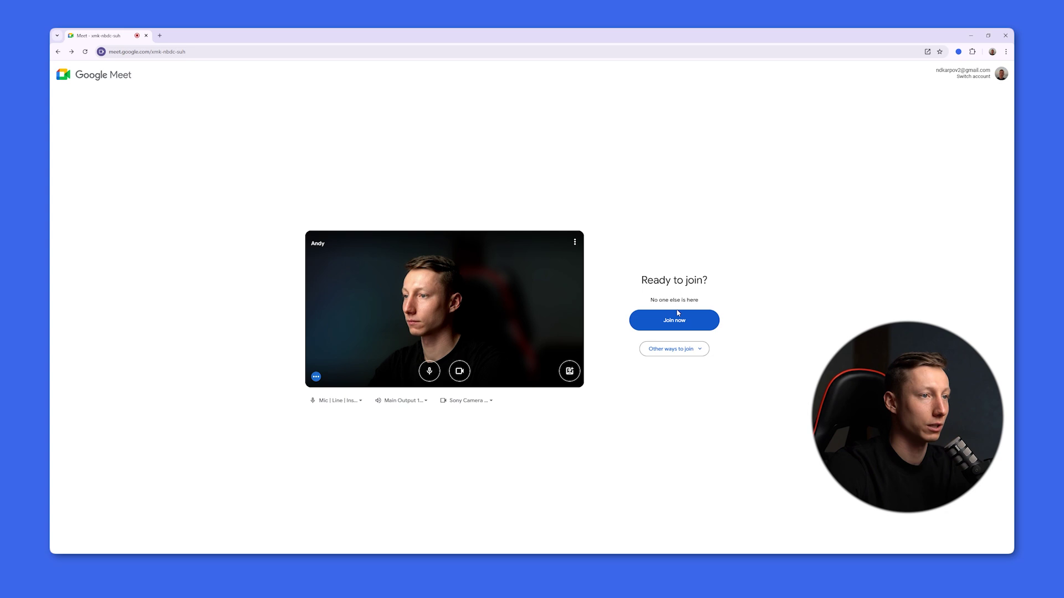
pyautogui.click(673, 321)
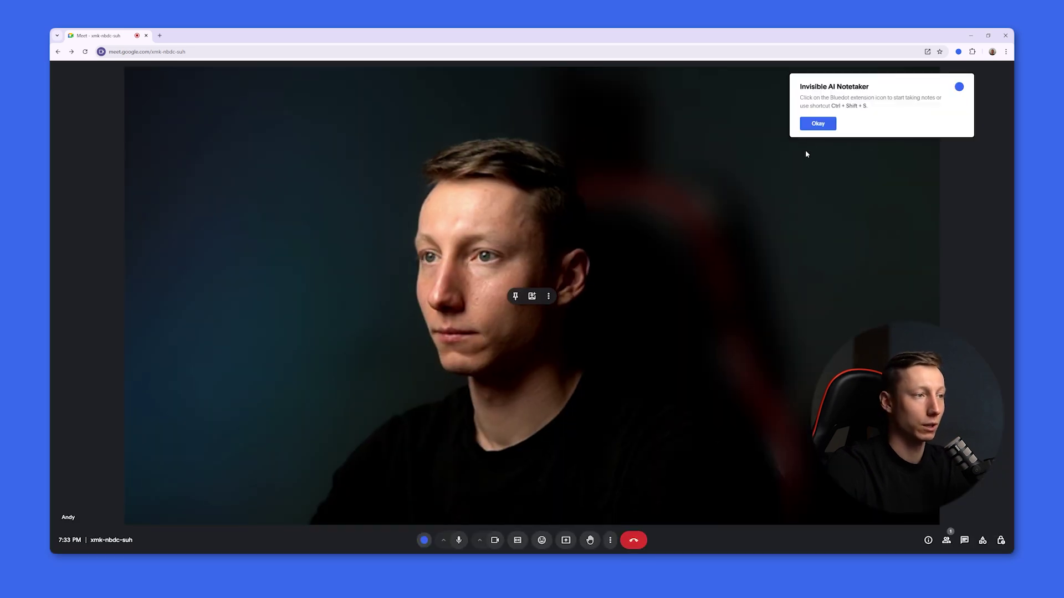
pyautogui.click(805, 149)
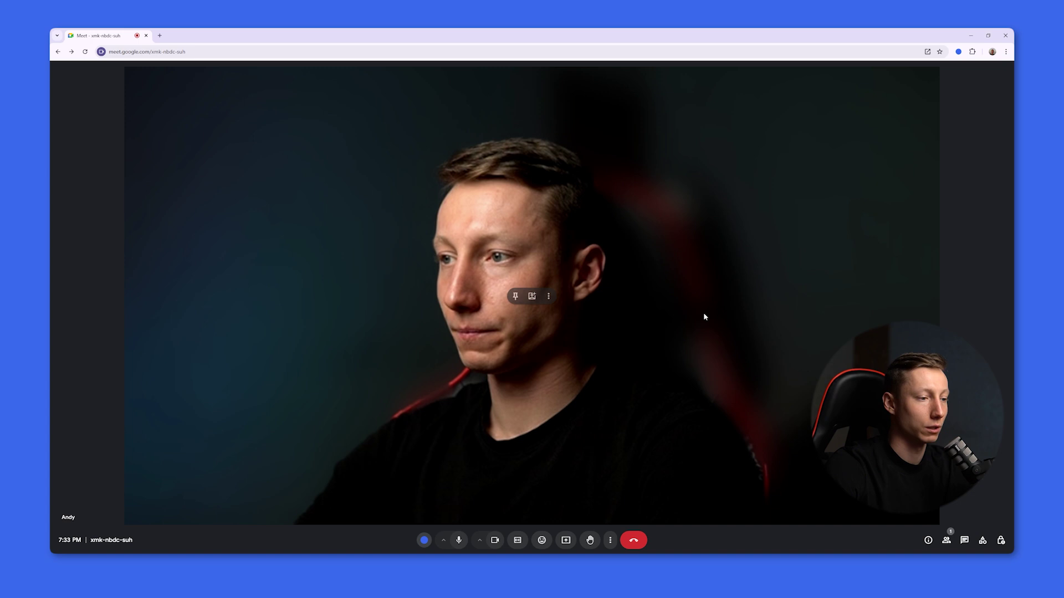
# Toggle the in-call background blur off and back on, then view the applied effects.
pyautogui.click(611, 541)
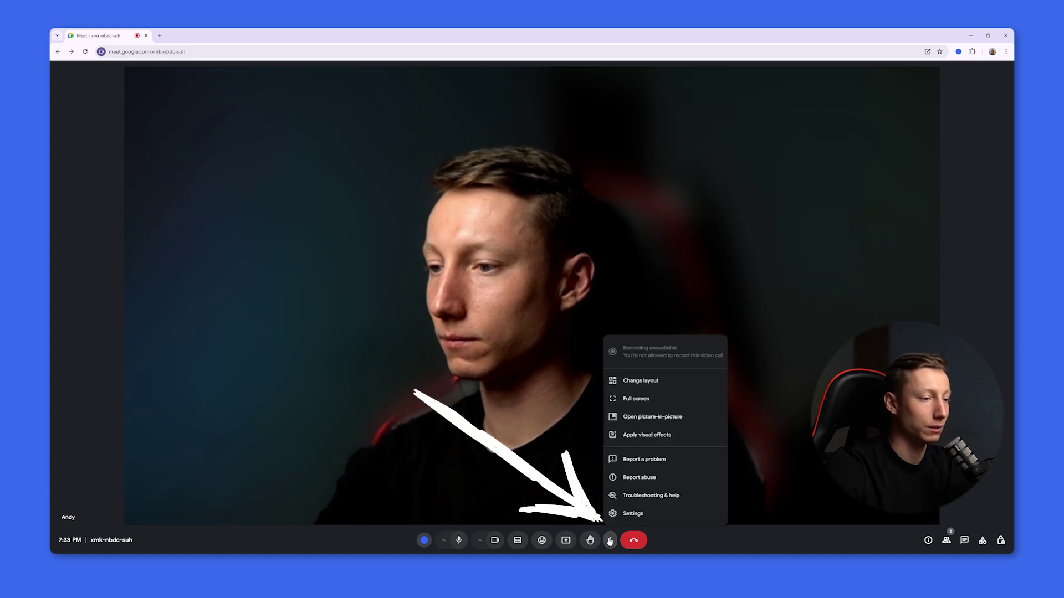
pyautogui.click(646, 435)
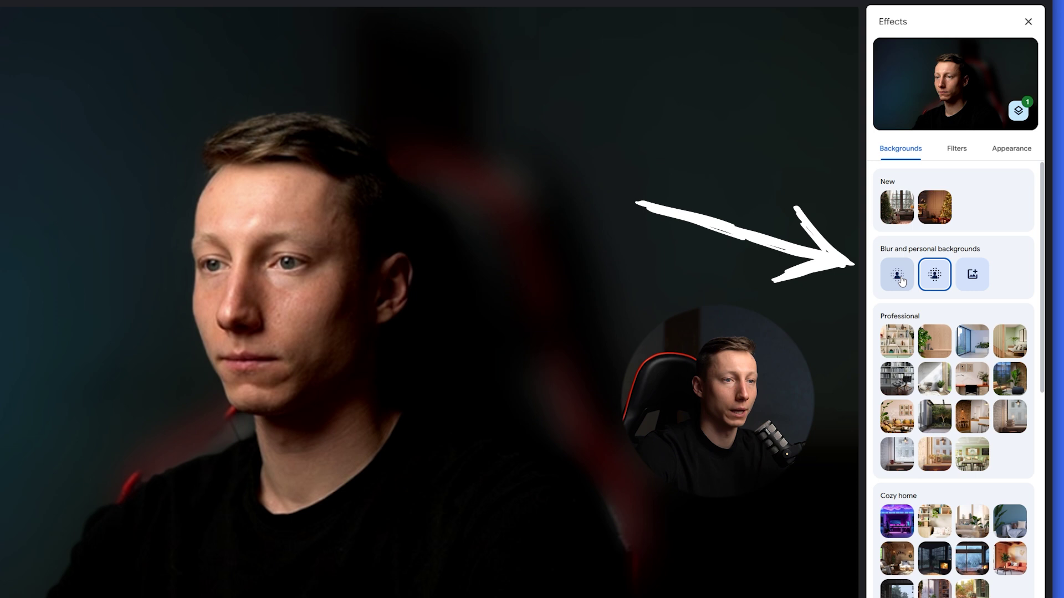
pyautogui.click(935, 275)
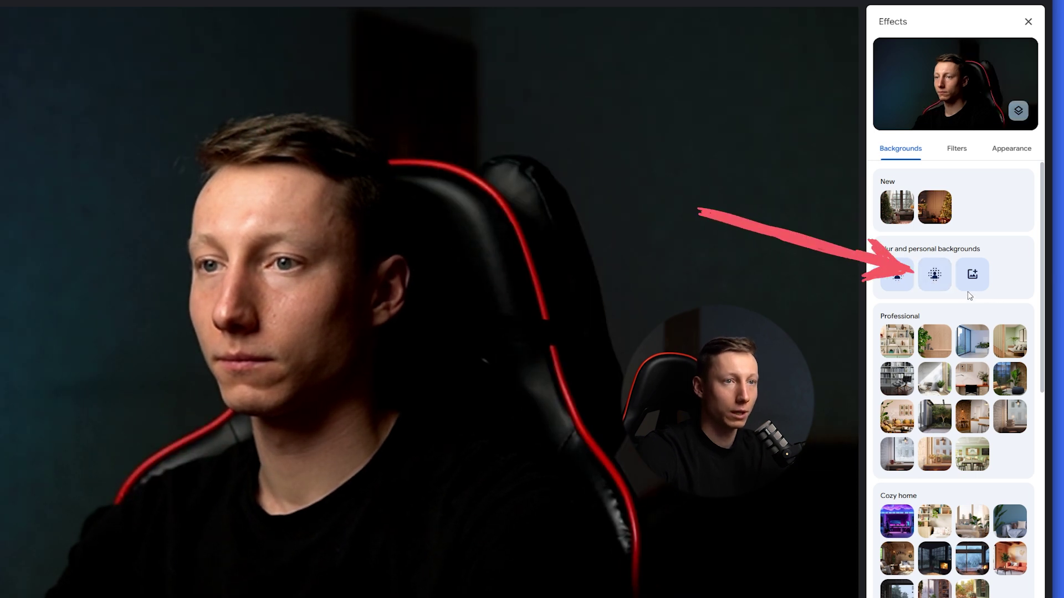
pyautogui.click(935, 275)
pyautogui.click(1018, 109)
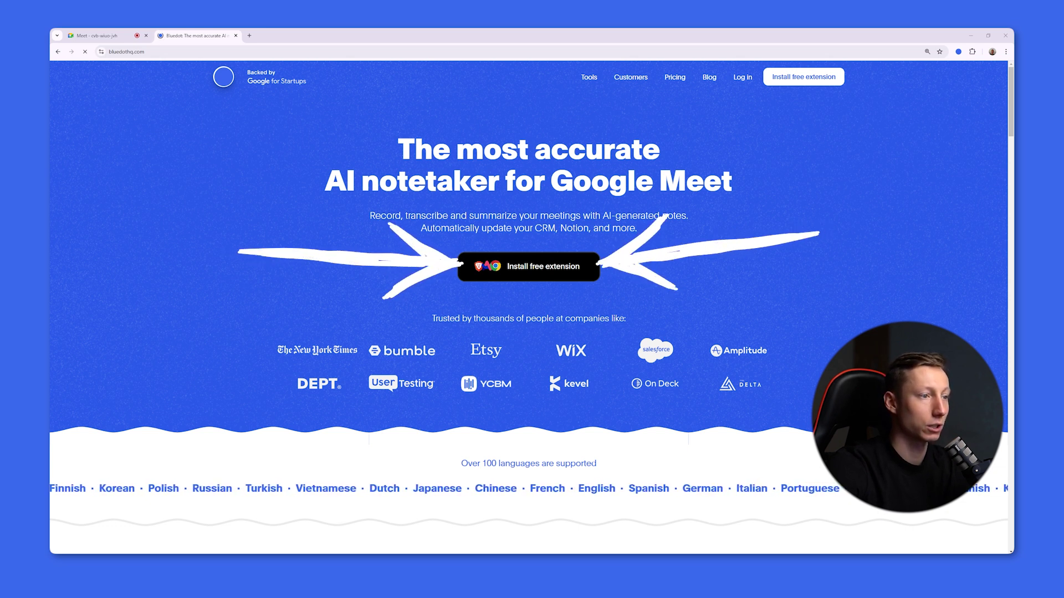
# Switch from the Bluedot extension page back to the Google Meet call tab.
pyautogui.hotkey('ctrl', 'Tab')
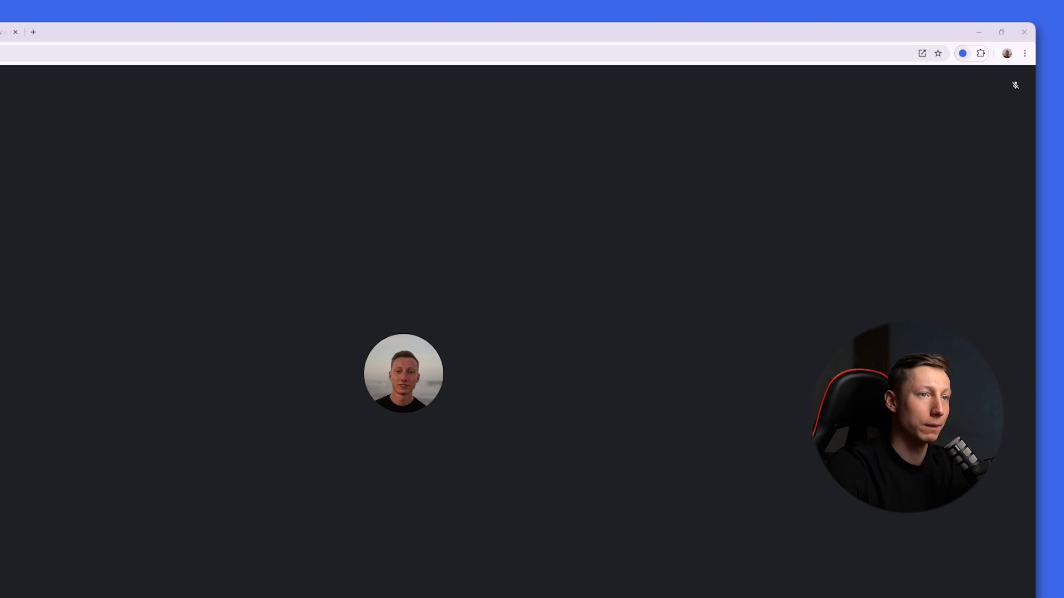
# Check Bluedot's language options, start capturing the call, then hang up.
pyautogui.click(963, 53)
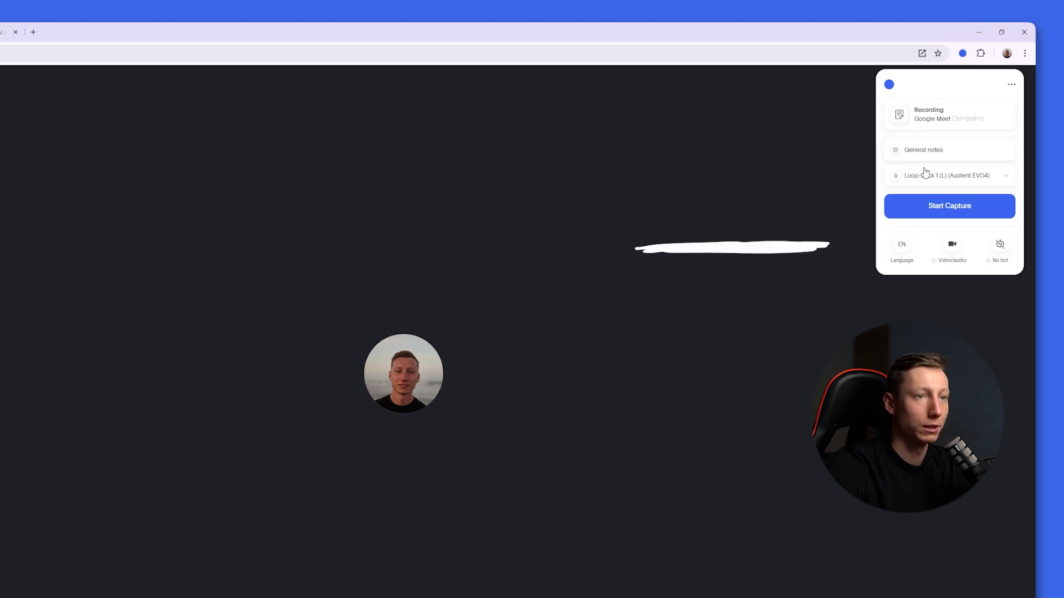
pyautogui.click(901, 245)
pyautogui.click(888, 86)
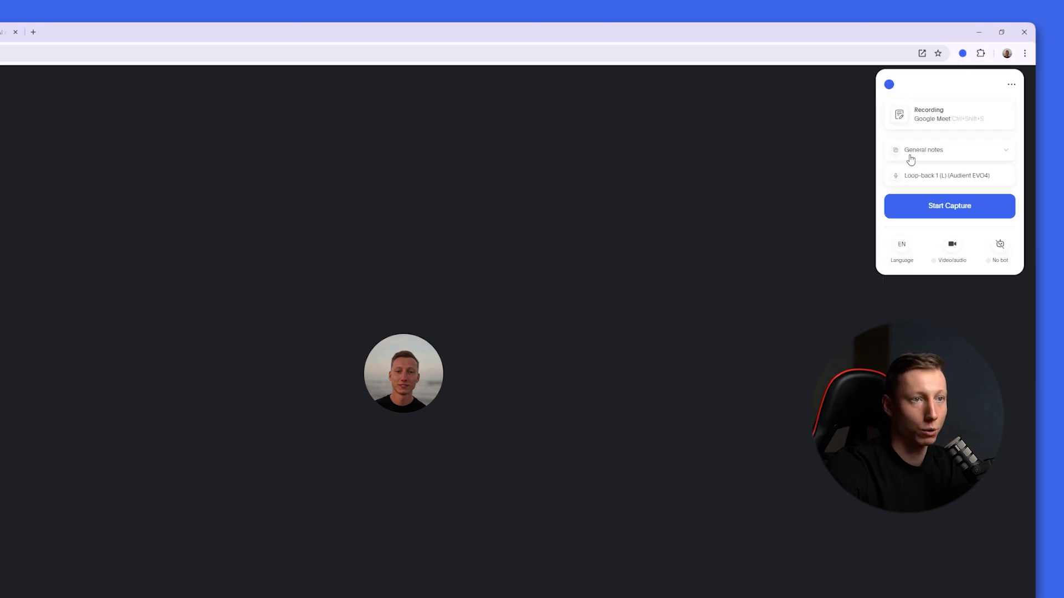
pyautogui.click(938, 210)
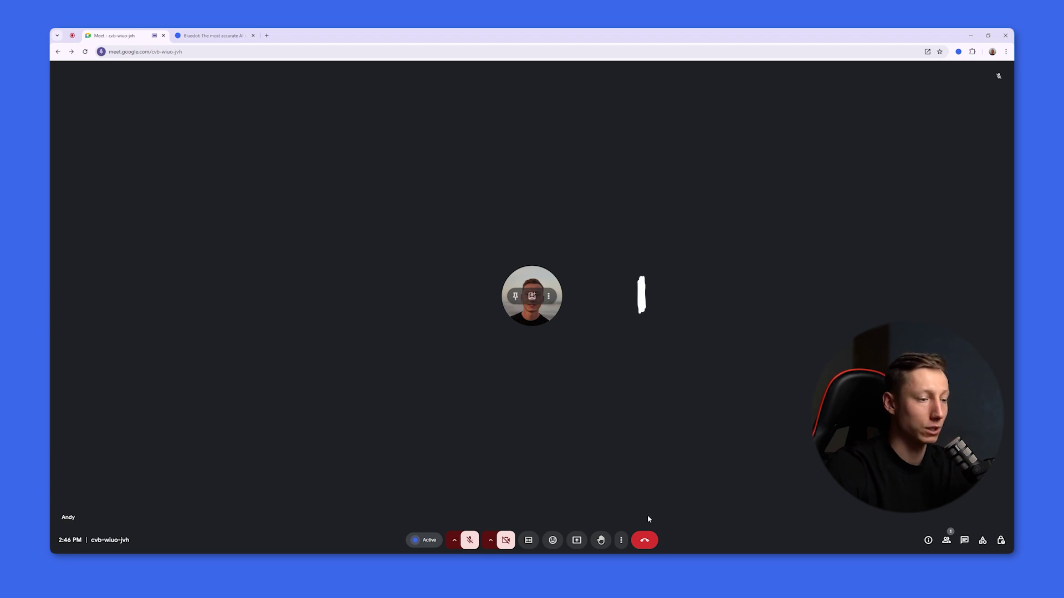
pyautogui.click(644, 542)
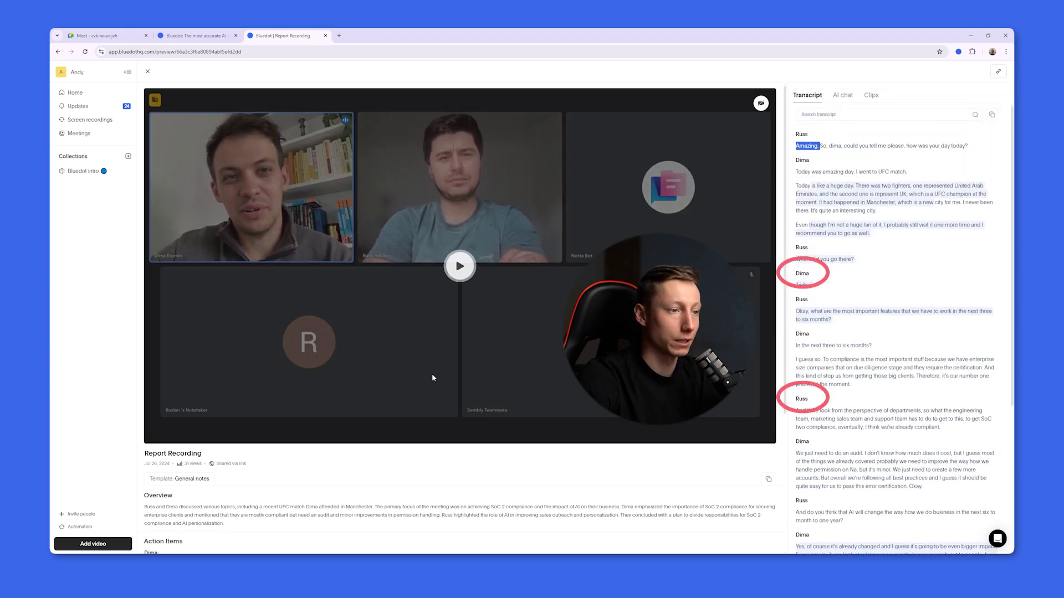
pyautogui.scroll(-3, 432, 374)
# Select all the Report Recording's AI summary text, then play the video and pause at 2:01.
pyautogui.hotkey('ctrl', 'a')
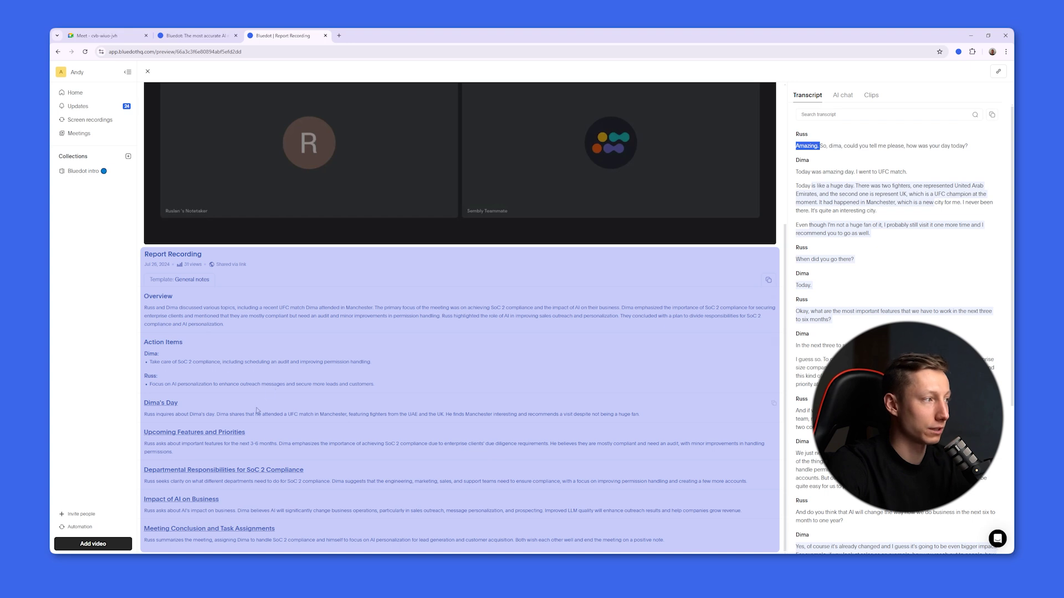
pyautogui.click(230, 440)
pyautogui.scroll(5, 416, 333)
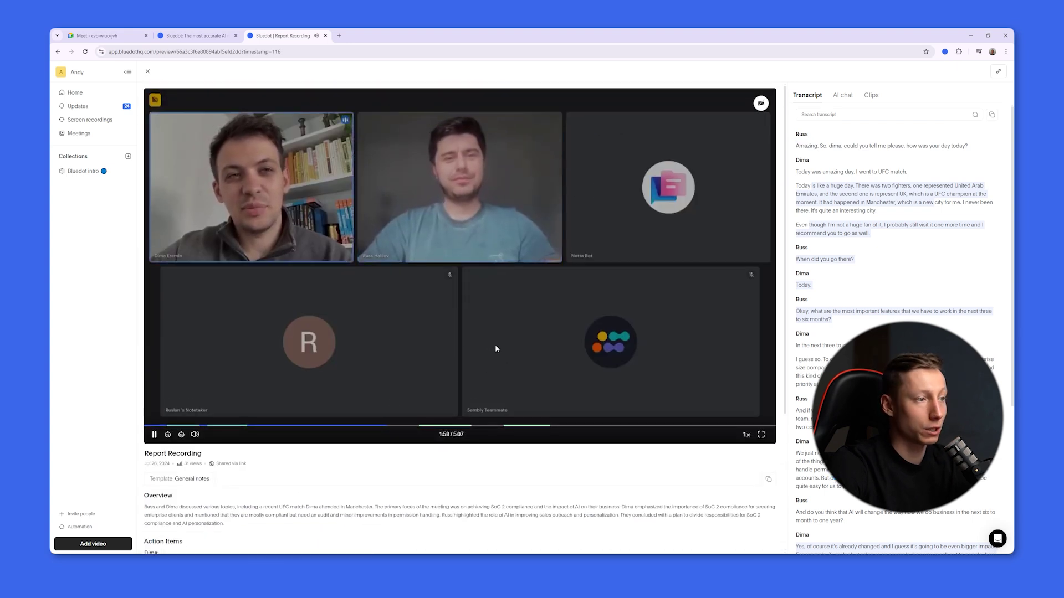
pyautogui.click(497, 343)
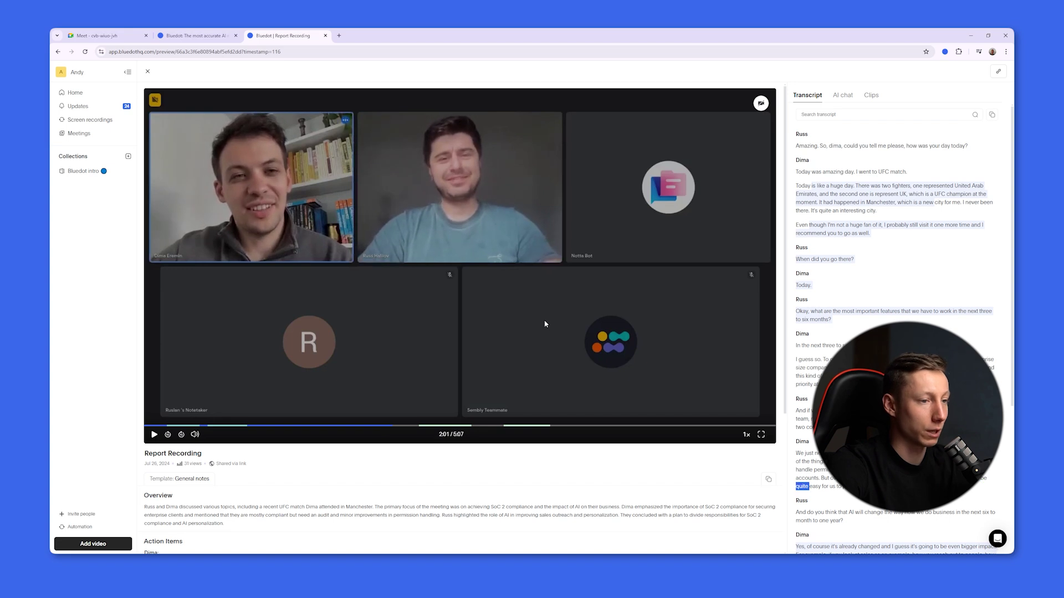